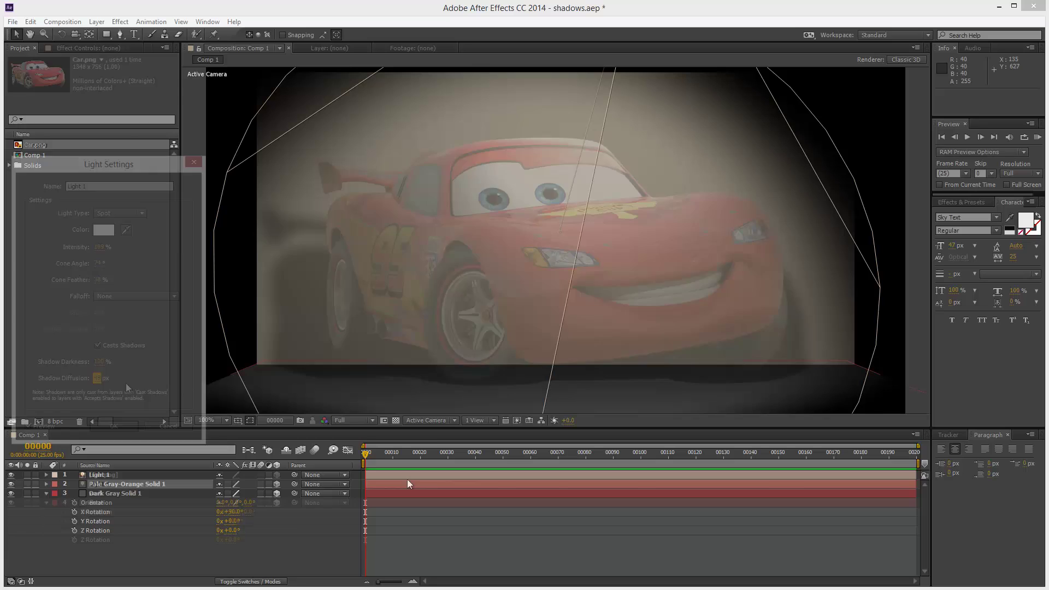
Inspect the floor, wall and Light 1 layers from Custom View 1, then return to Active Camera
click(437, 420)
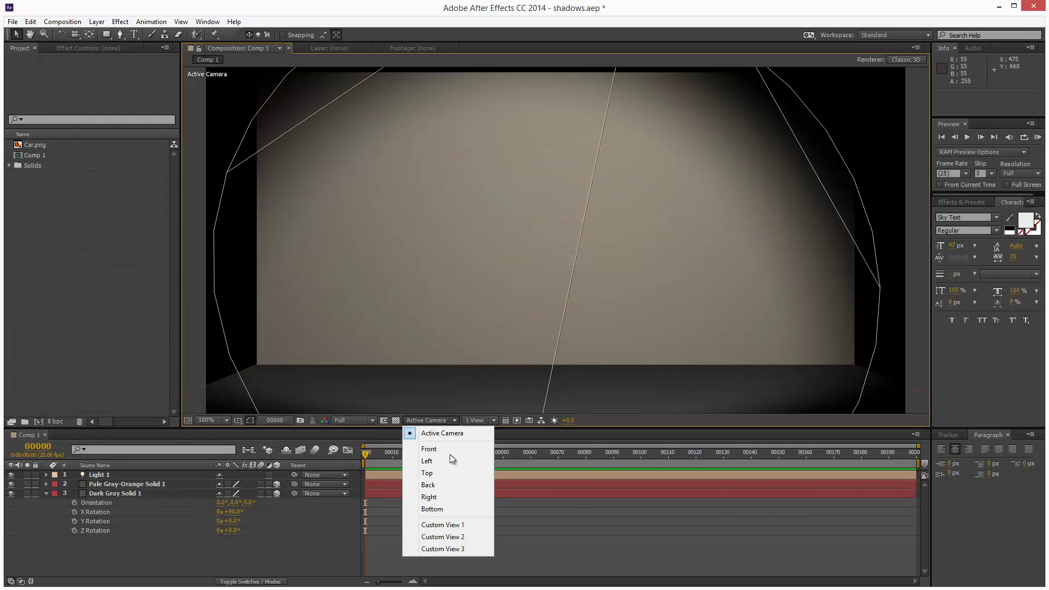
click(461, 529)
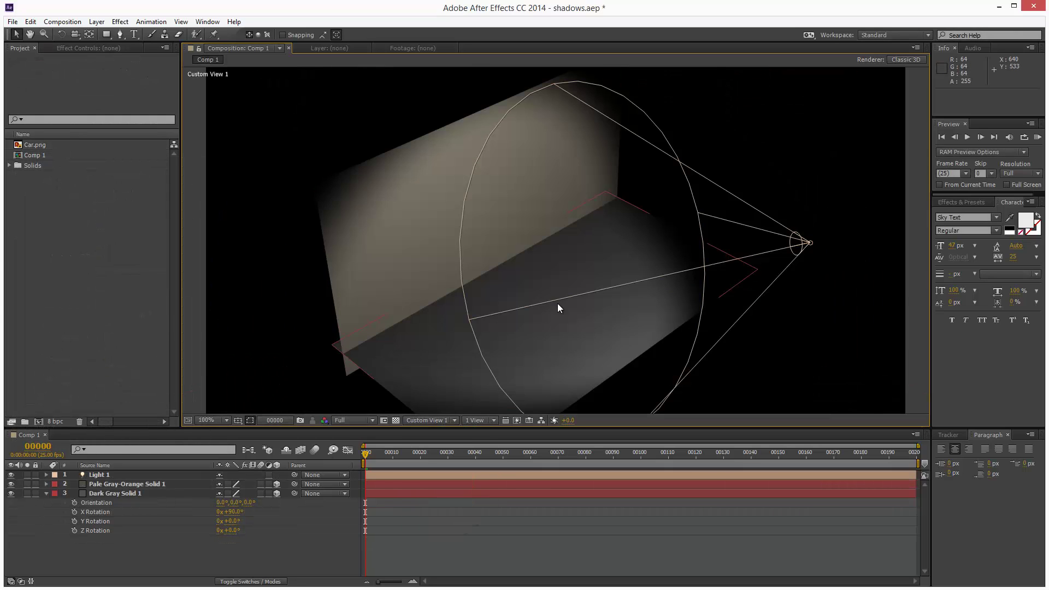
click(114, 494)
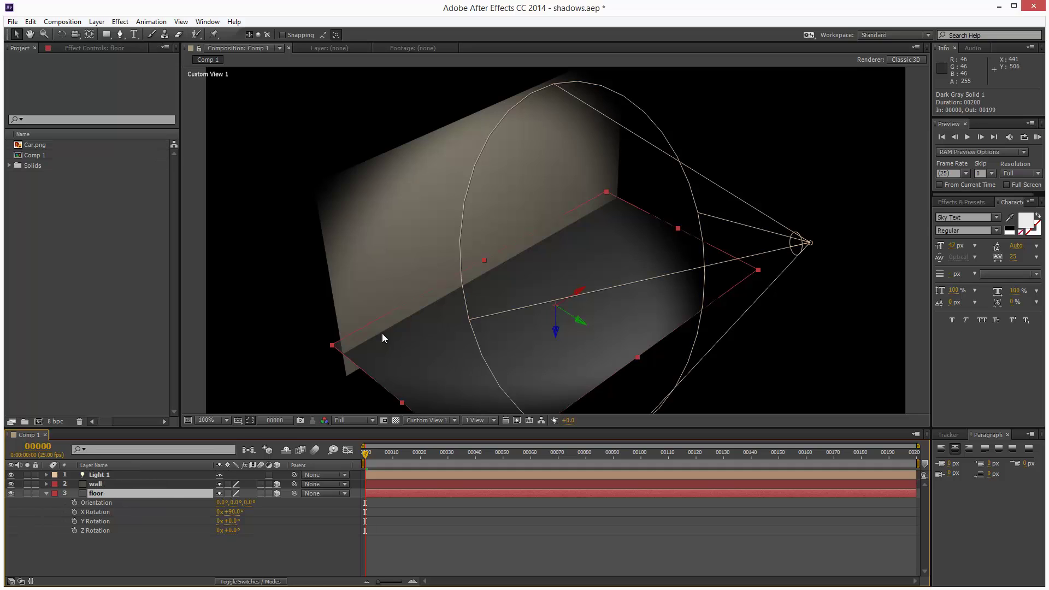
click(148, 484)
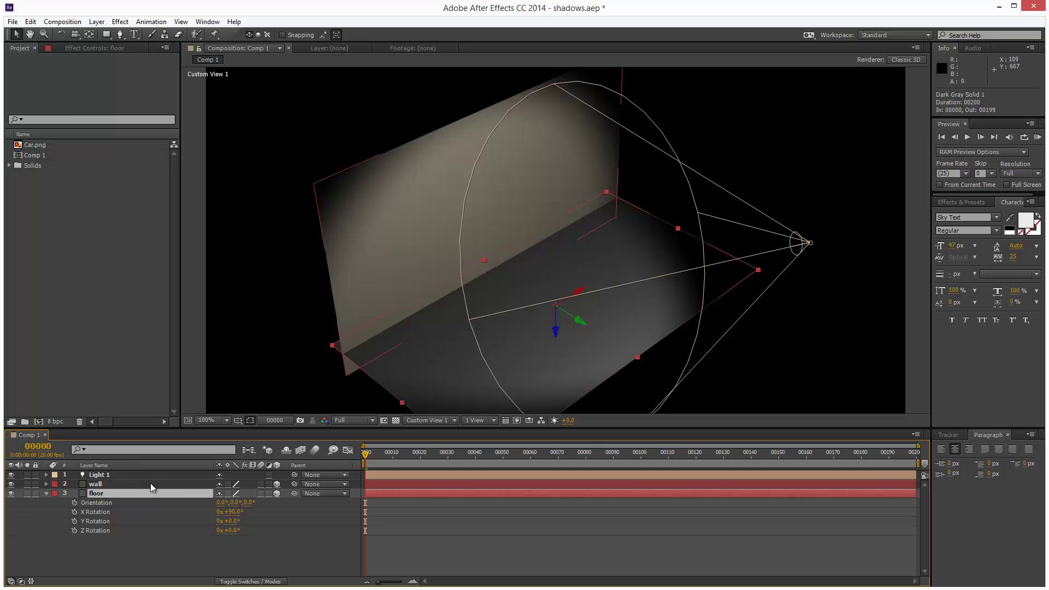
click(103, 475)
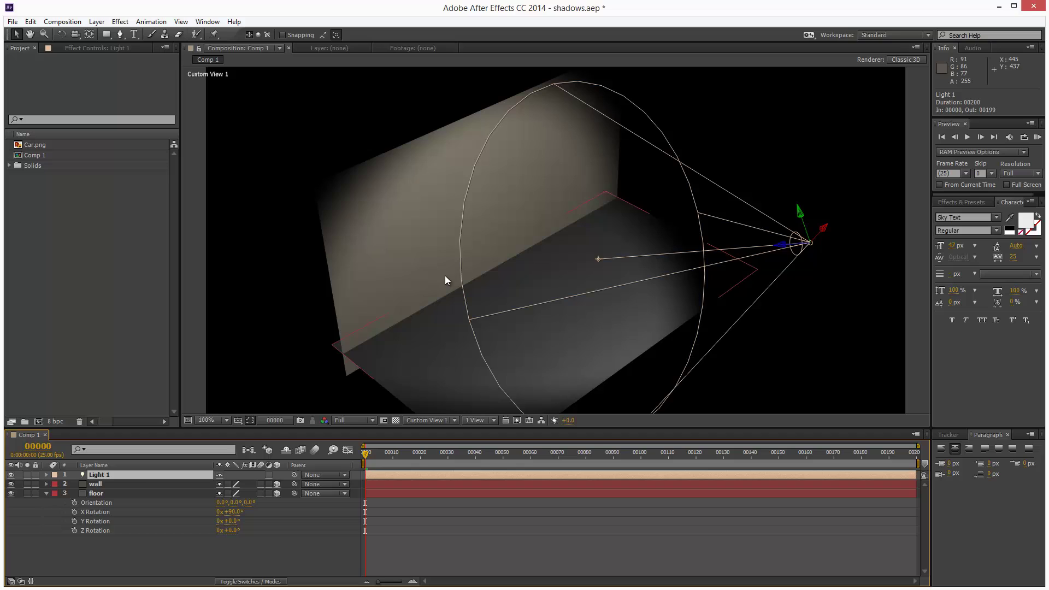
click(430, 420)
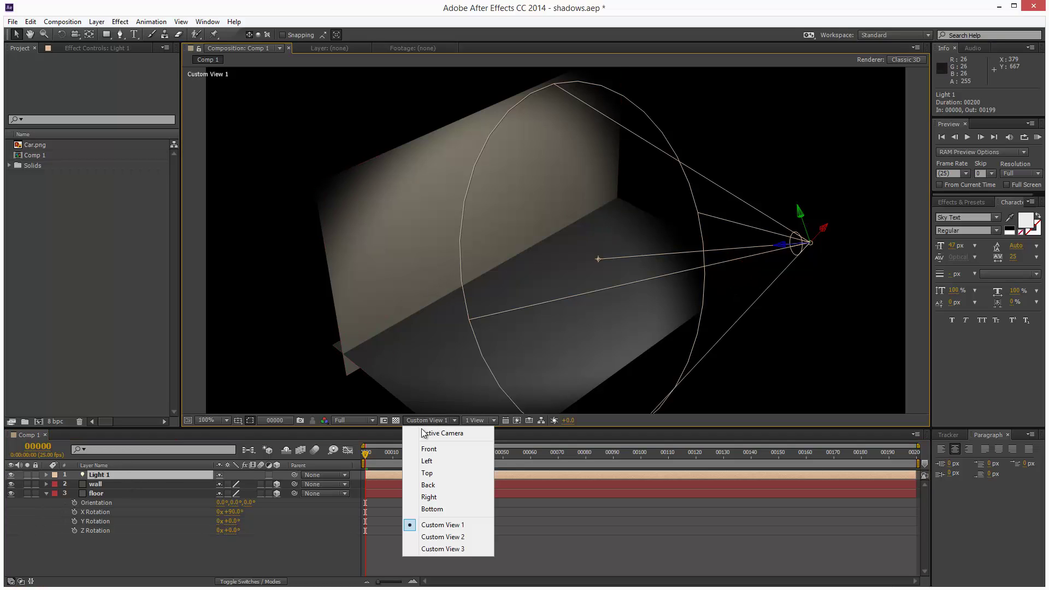
click(459, 434)
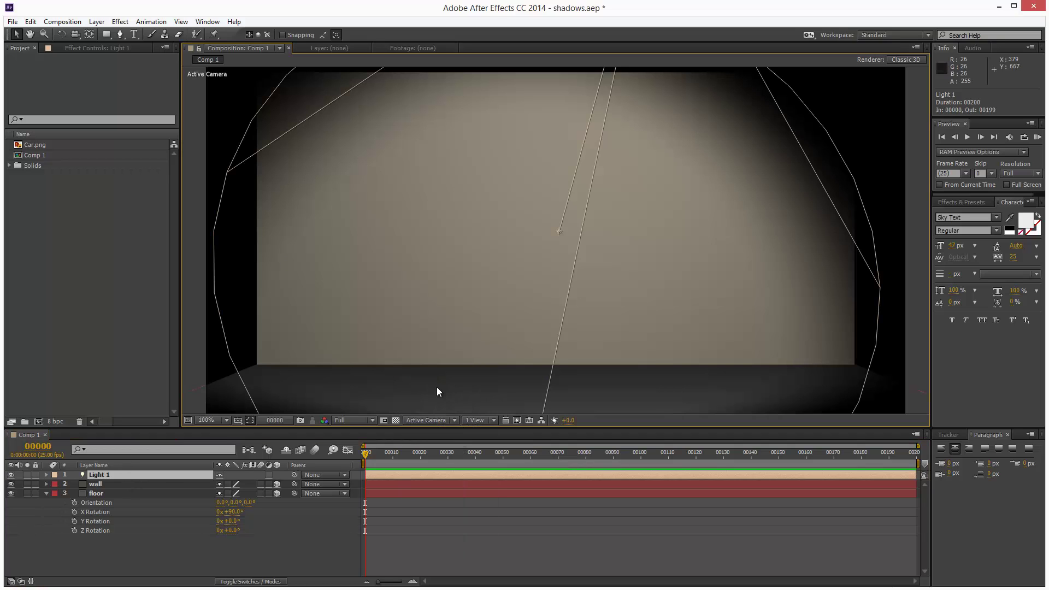
Add Car.png to Comp 1, scale it to 73% and make it a 3D layer
click(52, 146)
drag(51, 147, 148, 480)
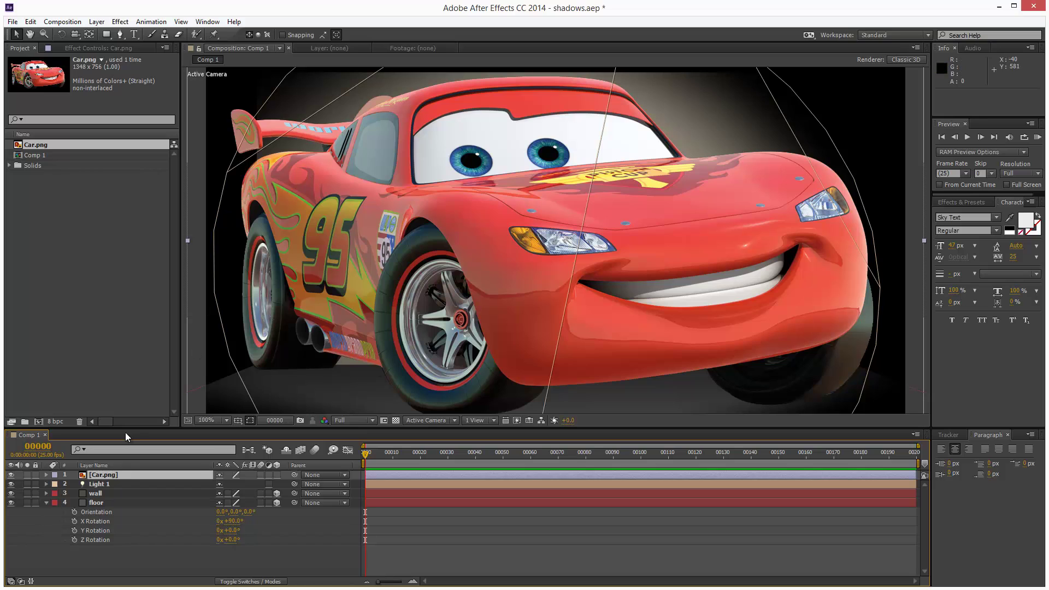
key(s)
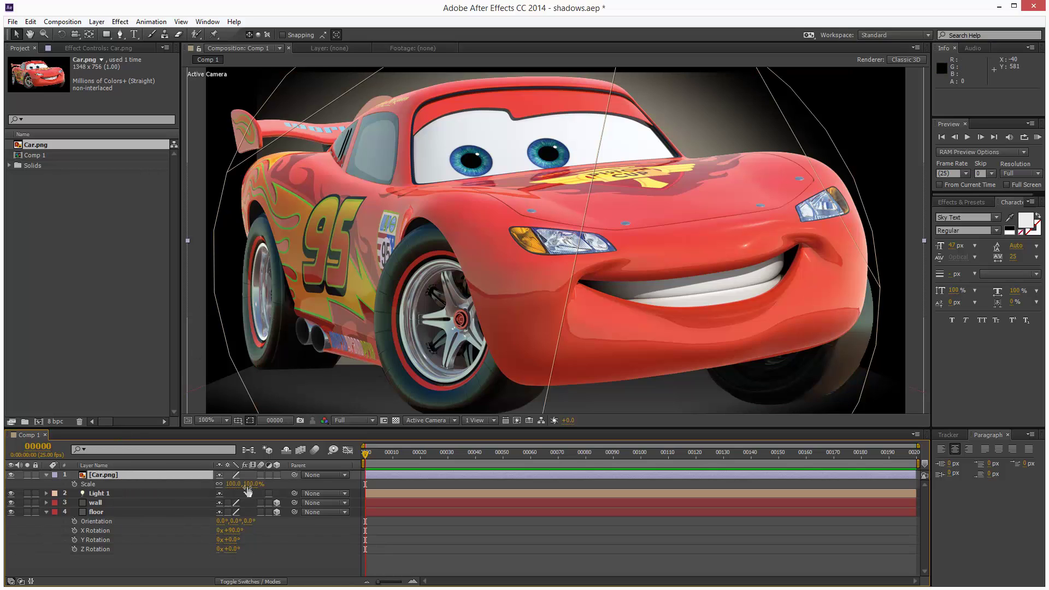
drag(241, 484, 241, 495)
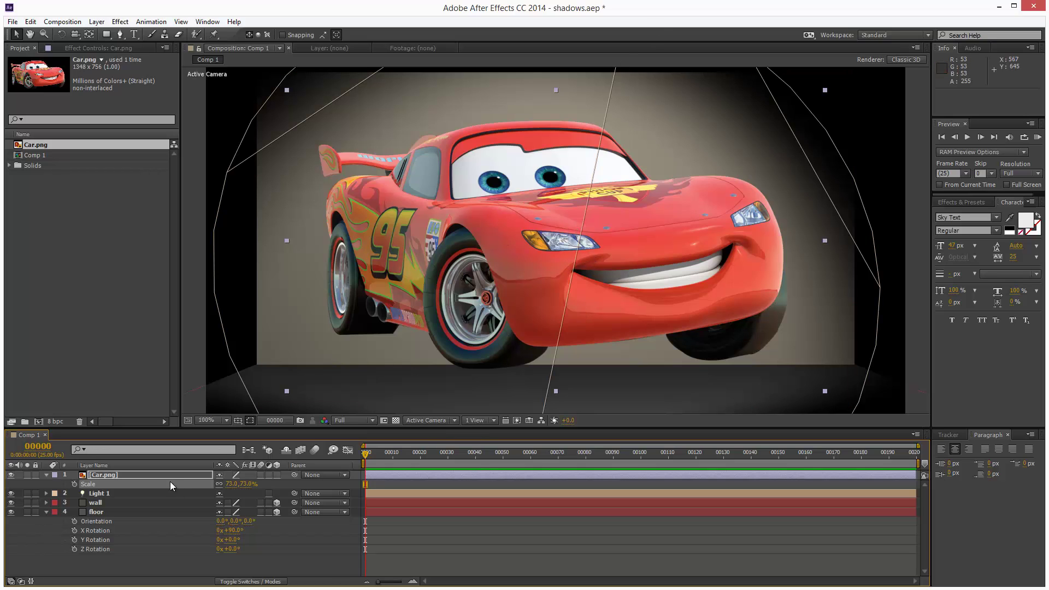
click(277, 475)
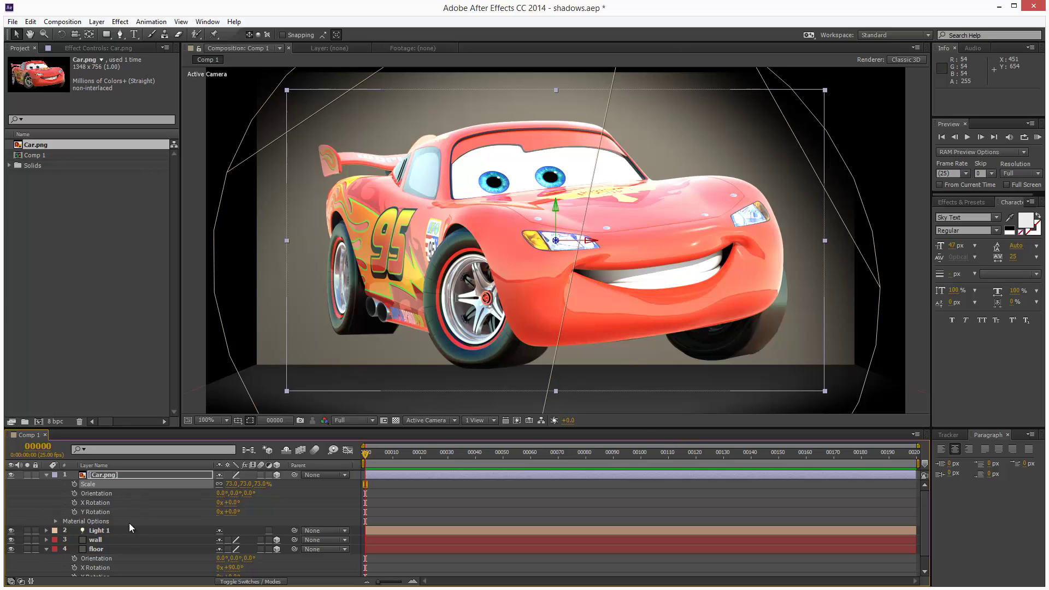
Toggle Car.png's Accepts Lights off and back on in its Material Options
click(55, 522)
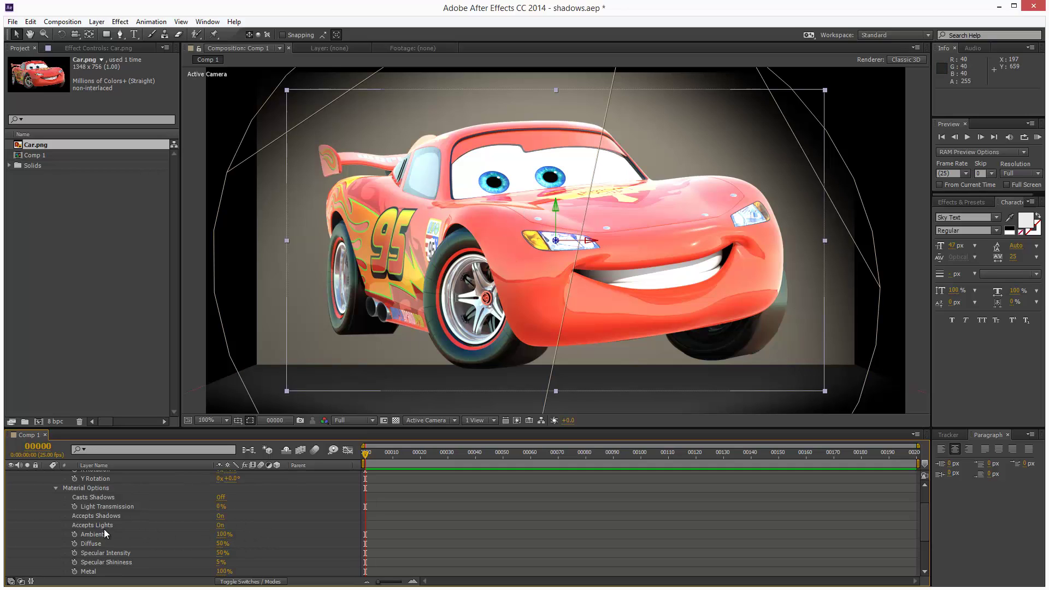
click(219, 525)
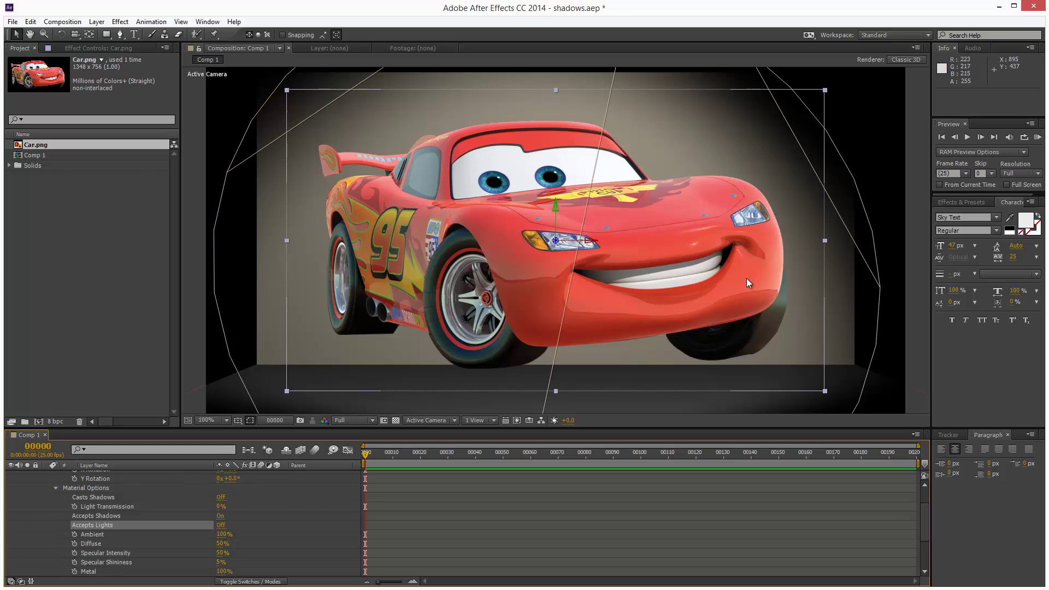
click(220, 525)
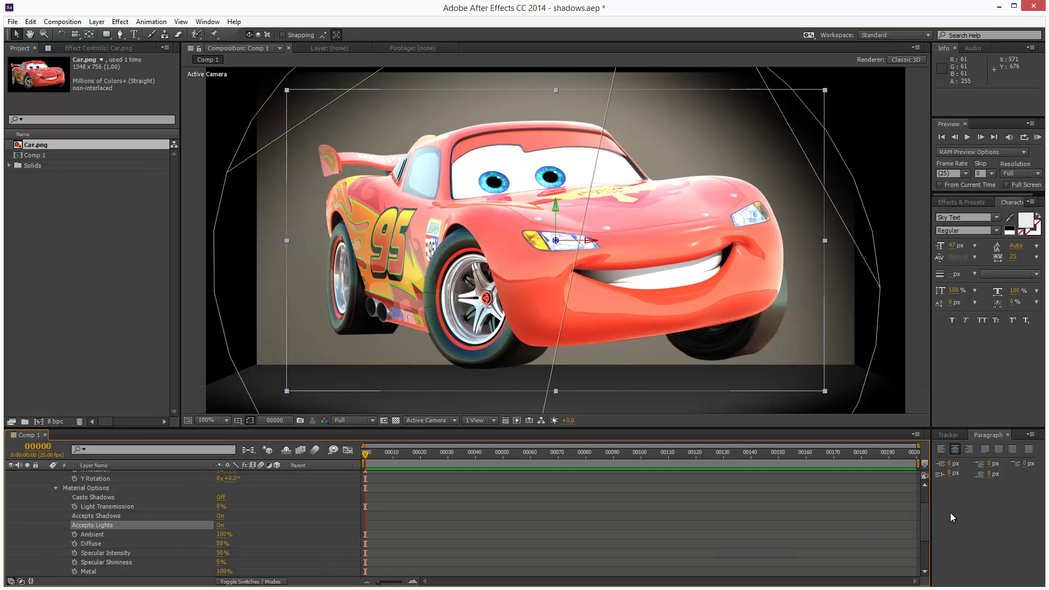
drag(927, 521, 926, 529)
Try the car's Ambient at 51%, then settle Diffuse at 30% after testing 7% and 11%
click(93, 511)
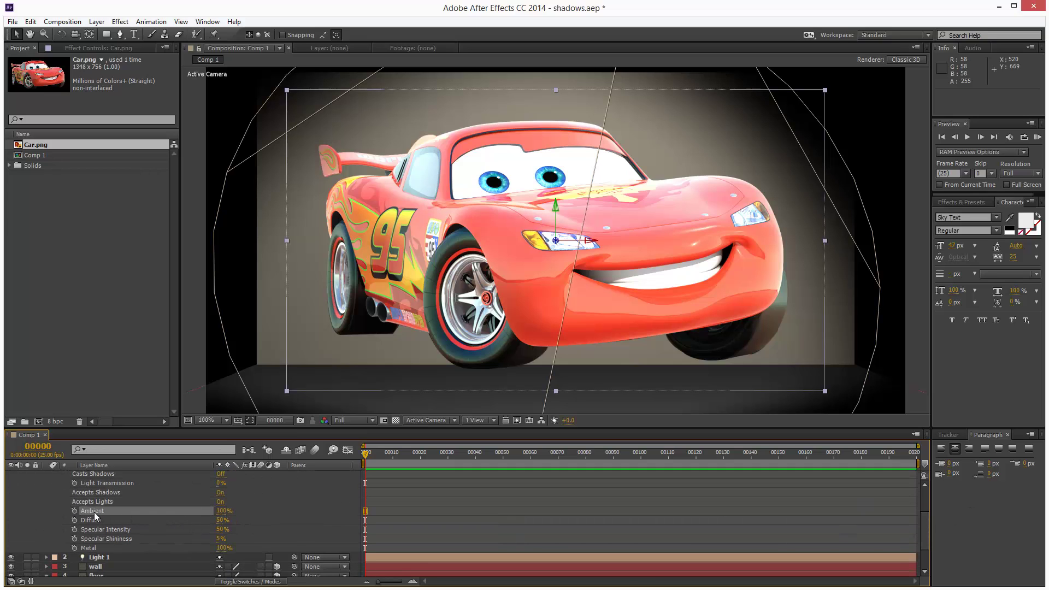
drag(229, 512, 192, 511)
click(99, 521)
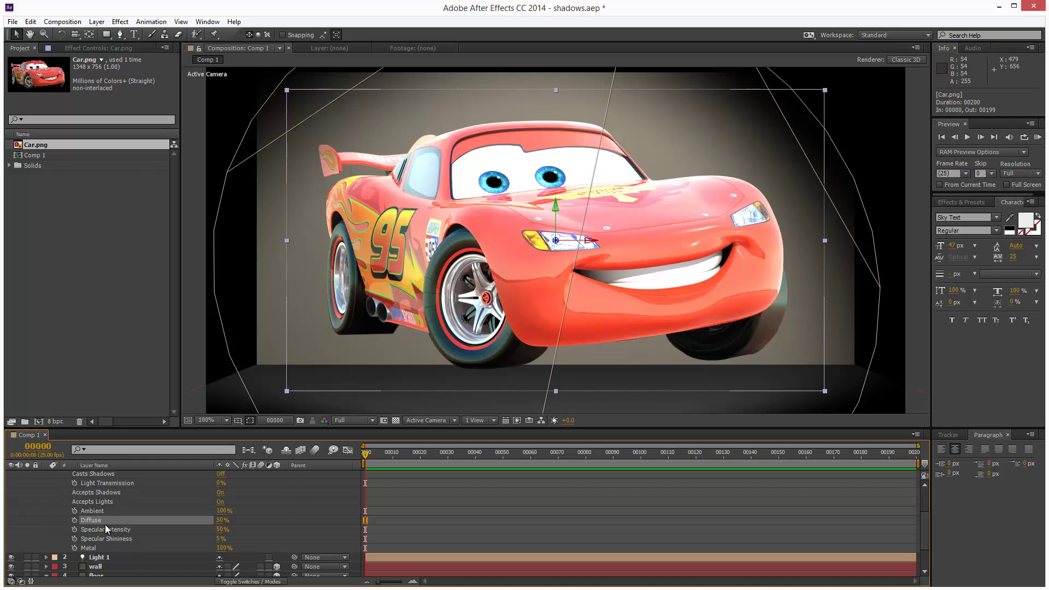
drag(220, 520, 202, 530)
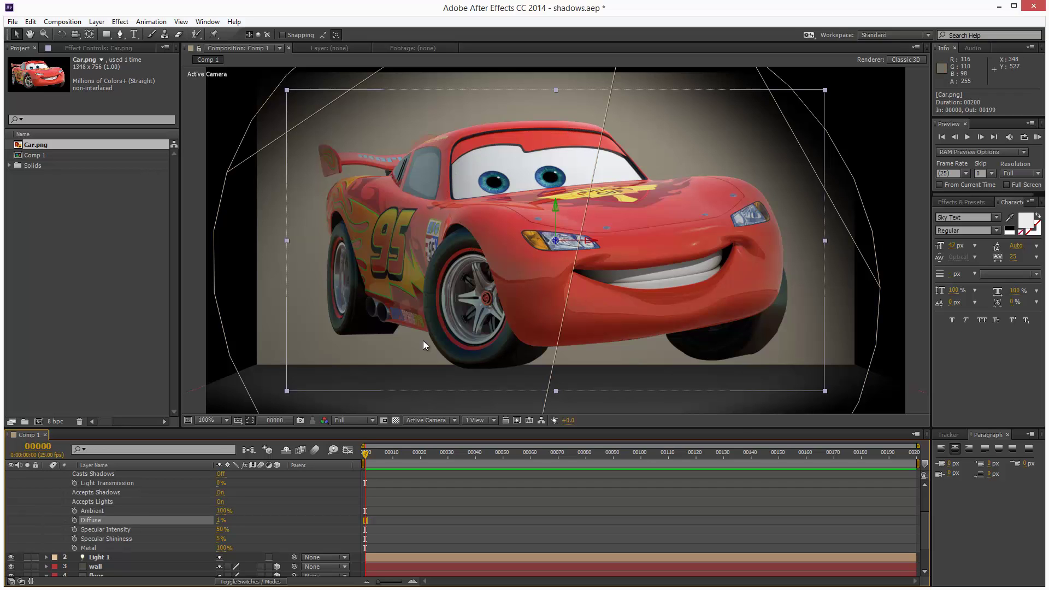
mouse_move(226, 521)
mouse_down()
mouse_move(243, 520)
mouse_move(225, 522)
mouse_up()
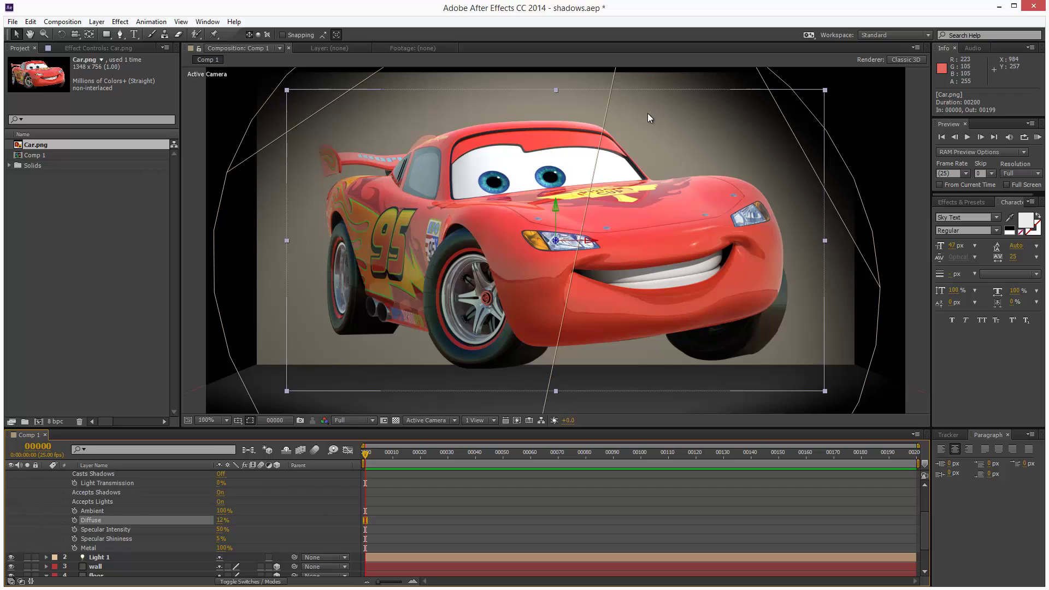
drag(221, 521, 243, 531)
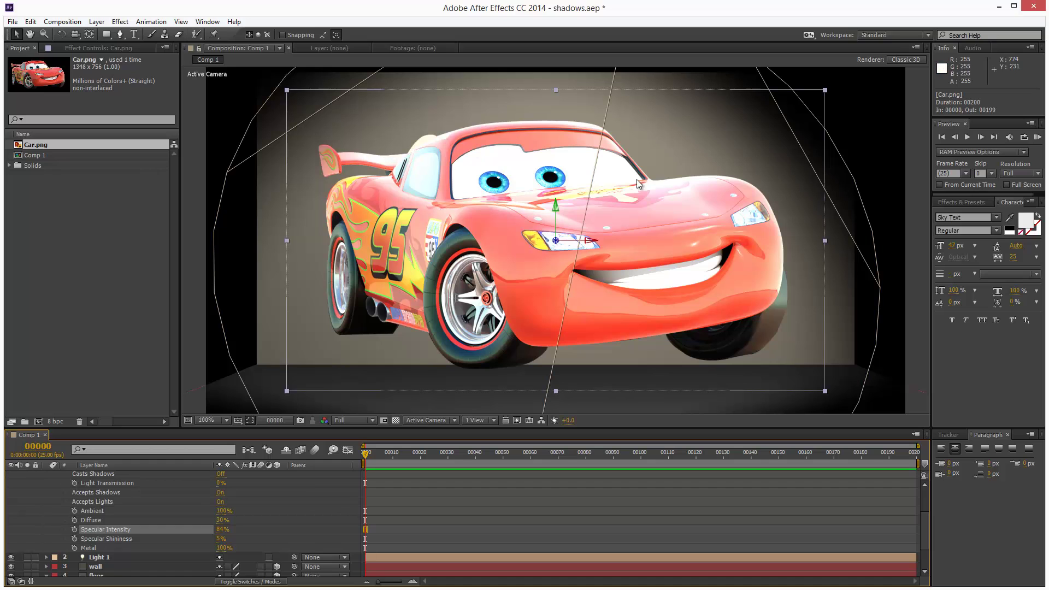
Tune the car's specular: try Intensity 26%, Shininess 39%, then raise Intensity to 75%
mouse_move(222, 533)
mouse_down()
mouse_move(185, 532)
mouse_move(206, 535)
mouse_up()
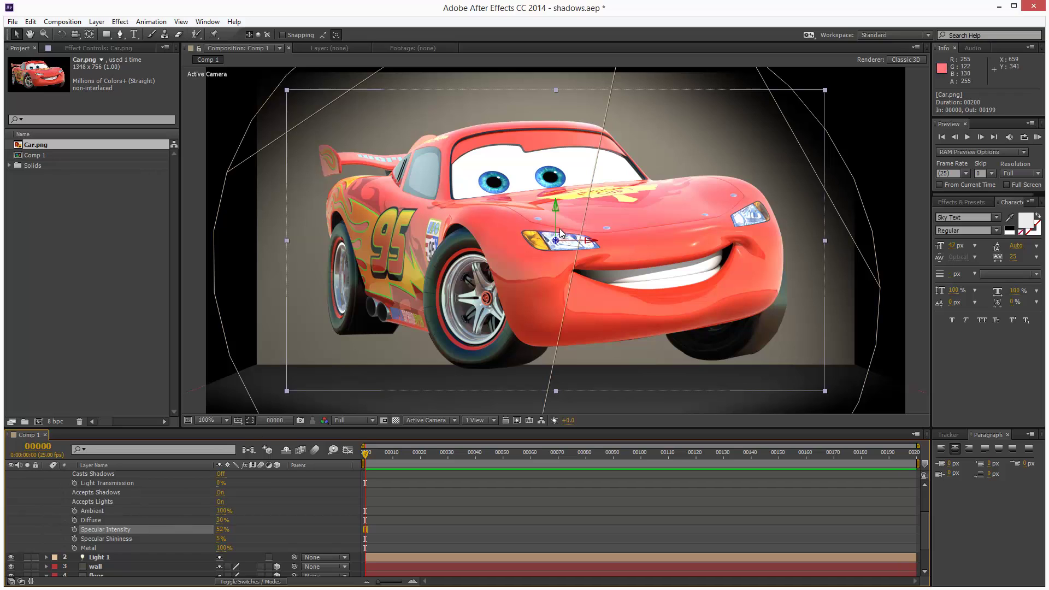
drag(220, 541, 249, 540)
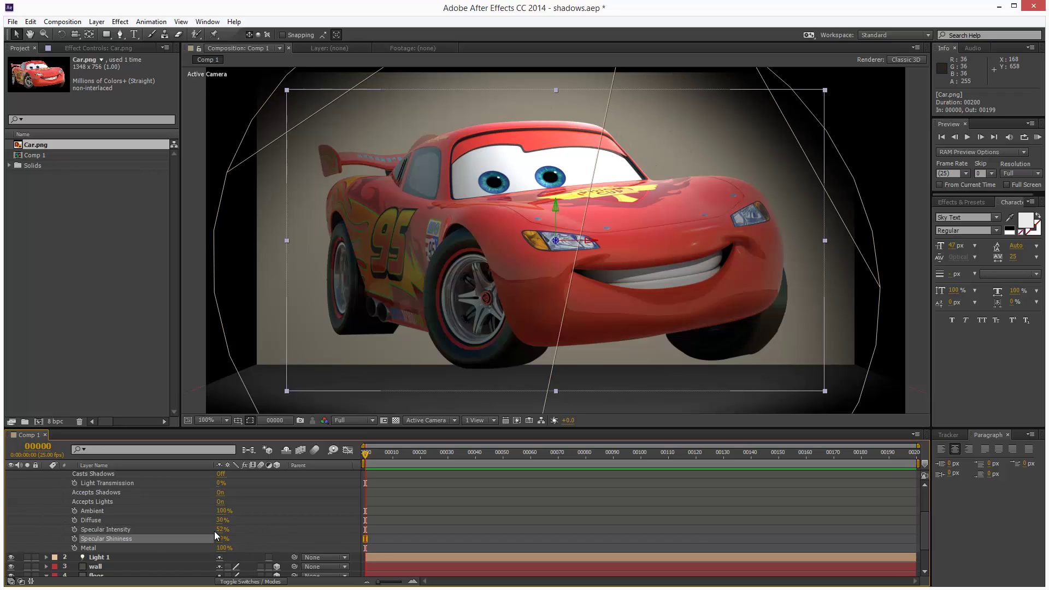
drag(221, 530, 236, 531)
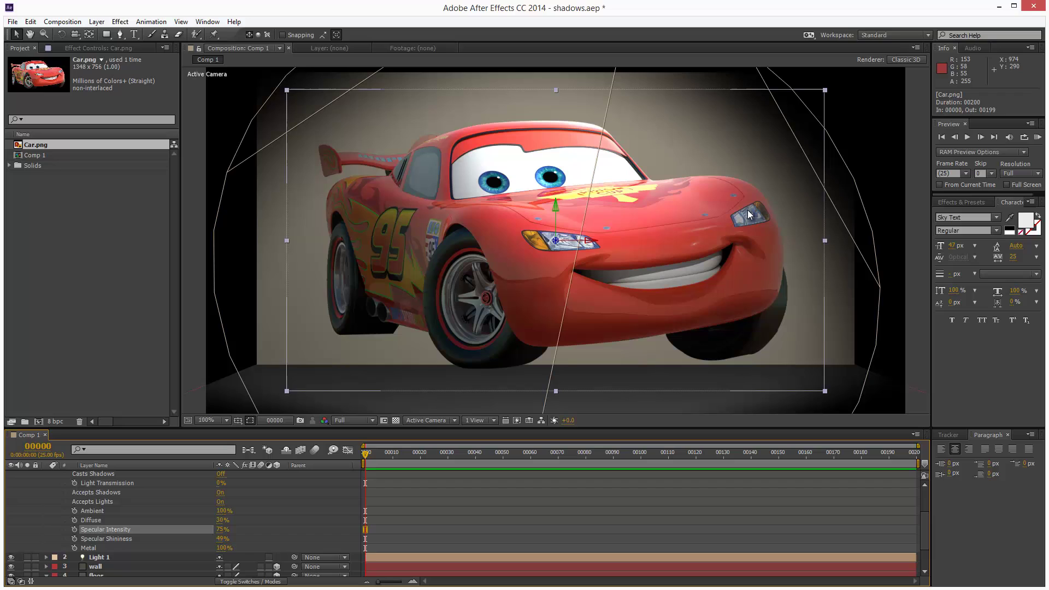
Set the car's Metal to 64% after trying 26%, and nudge the car lower in the scene
click(81, 548)
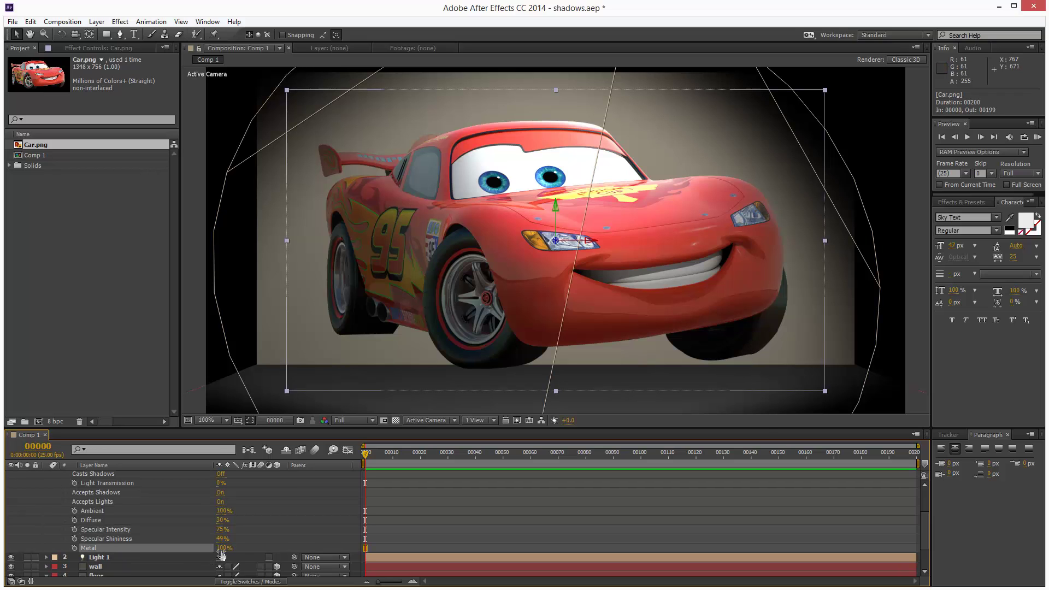
drag(222, 555, 192, 557)
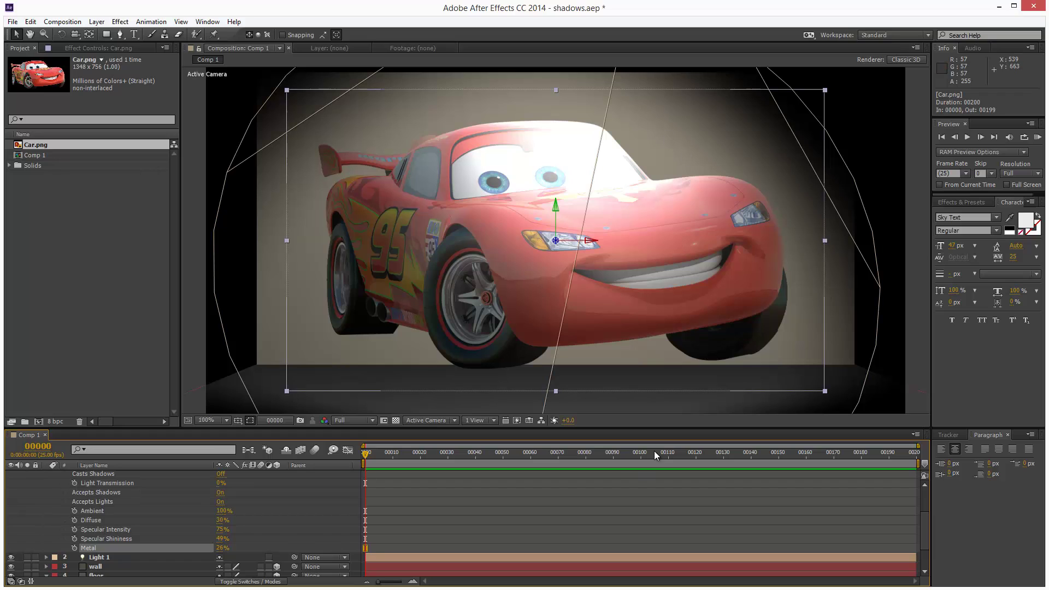
drag(219, 552, 230, 538)
mouse_move(558, 215)
mouse_down()
mouse_move(559, 241)
mouse_move(560, 231)
mouse_up()
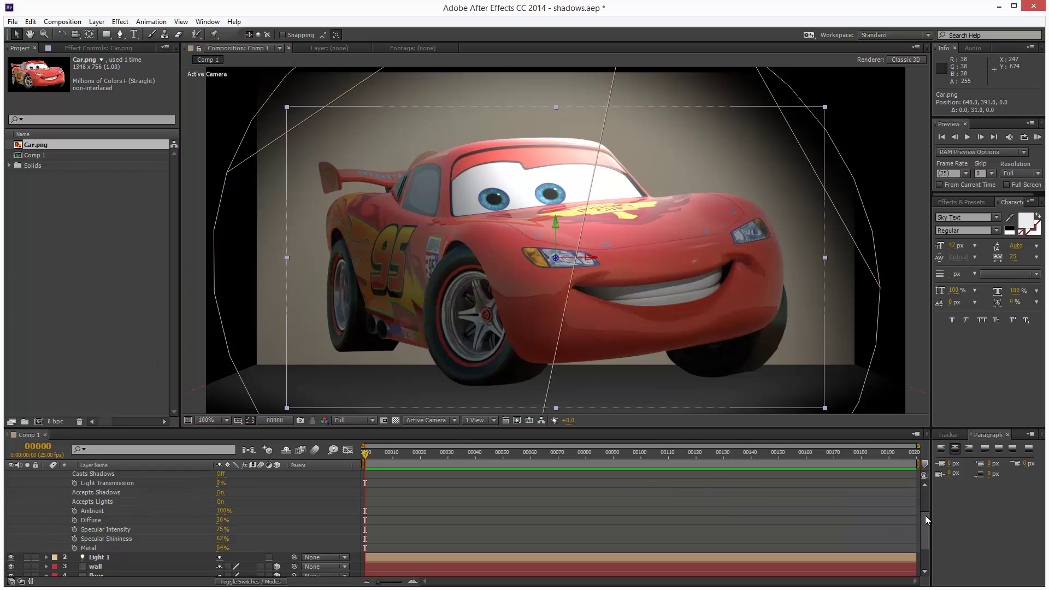
drag(926, 515, 924, 487)
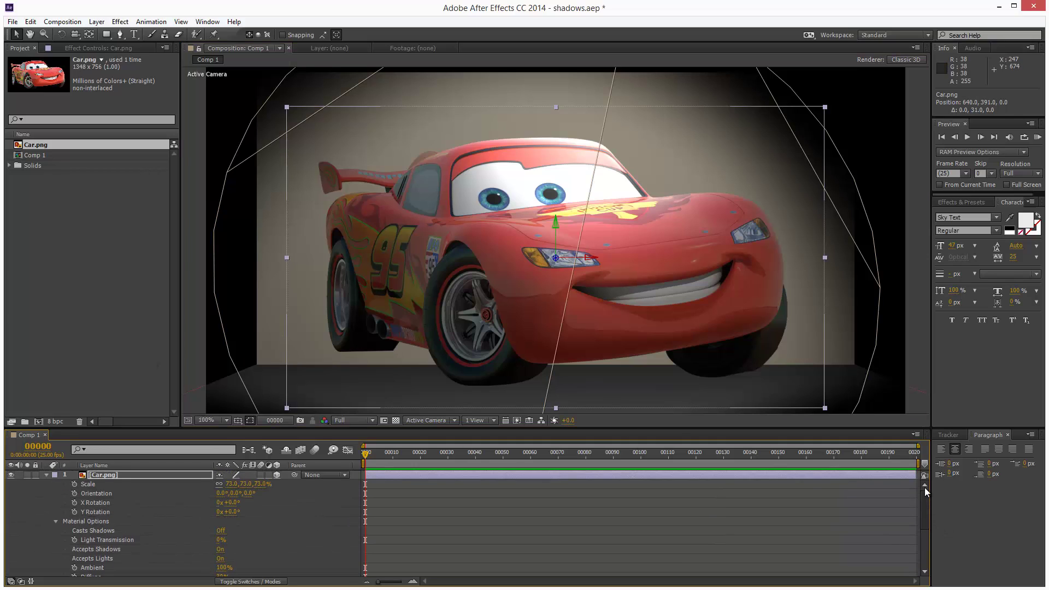
Enable Casts Shadows in Light 1's Light Settings
click(47, 475)
click(104, 484)
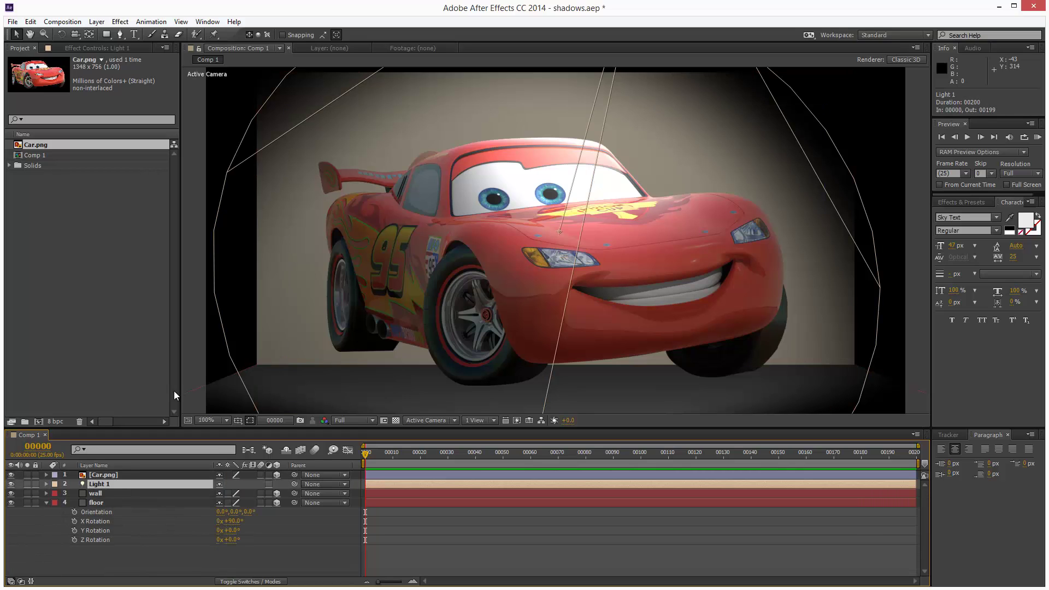
click(96, 21)
click(112, 46)
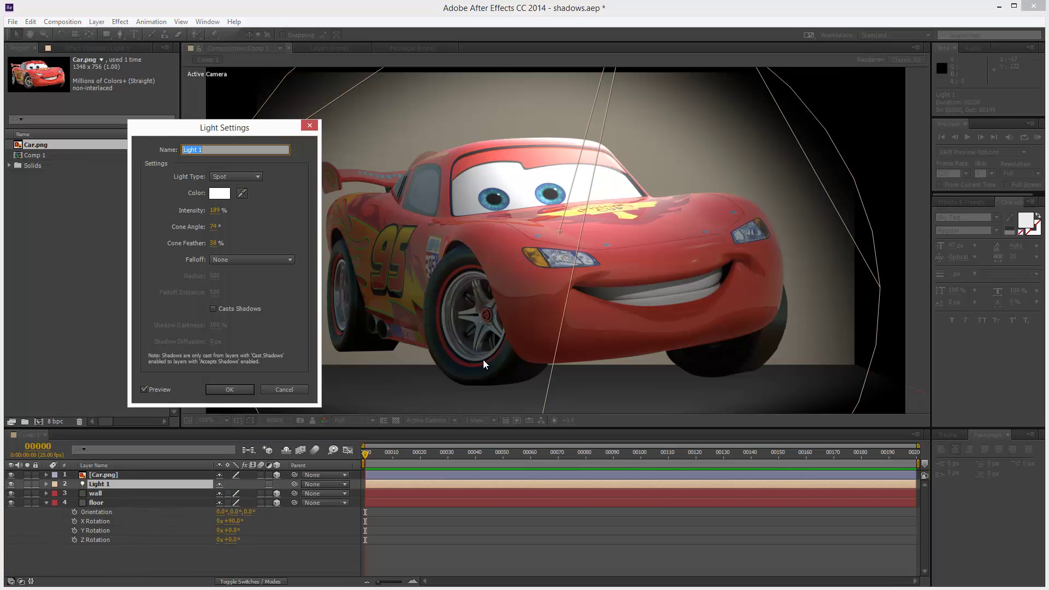
click(213, 309)
click(230, 389)
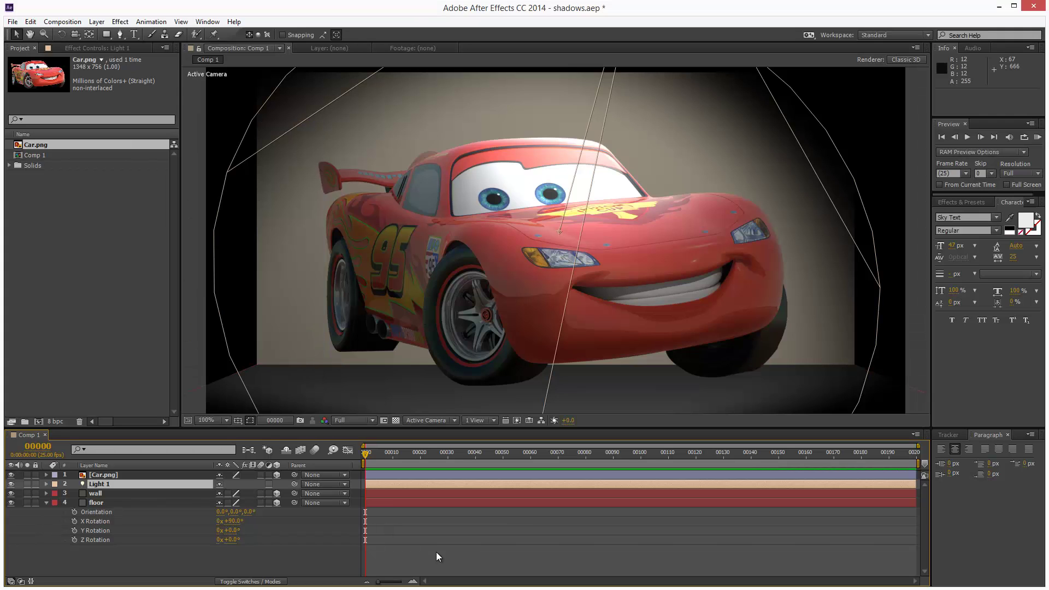
Switch Casts Shadows to On in Car.png's Material Options
click(122, 475)
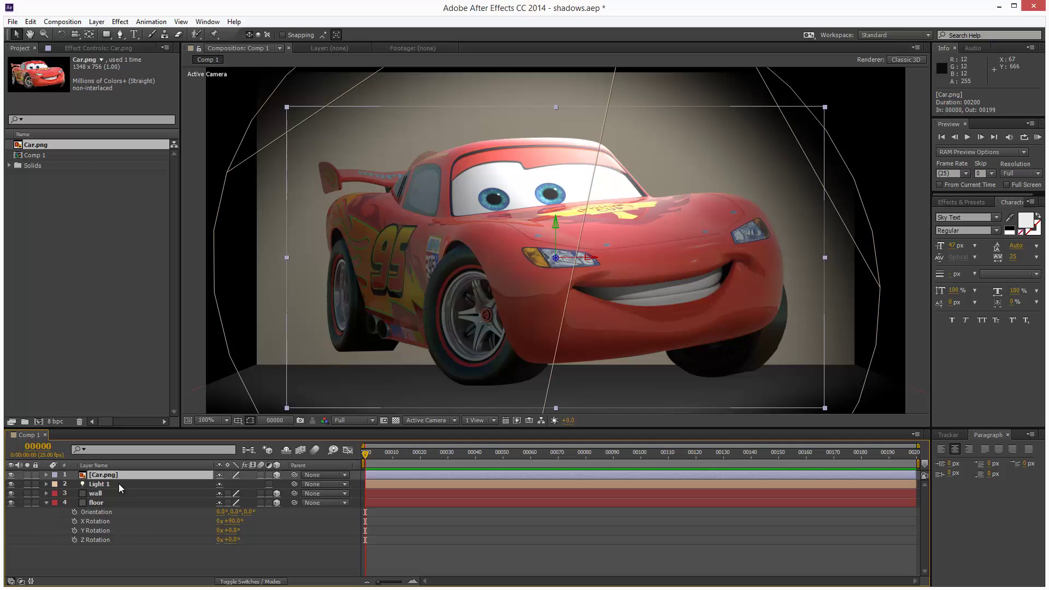
click(47, 475)
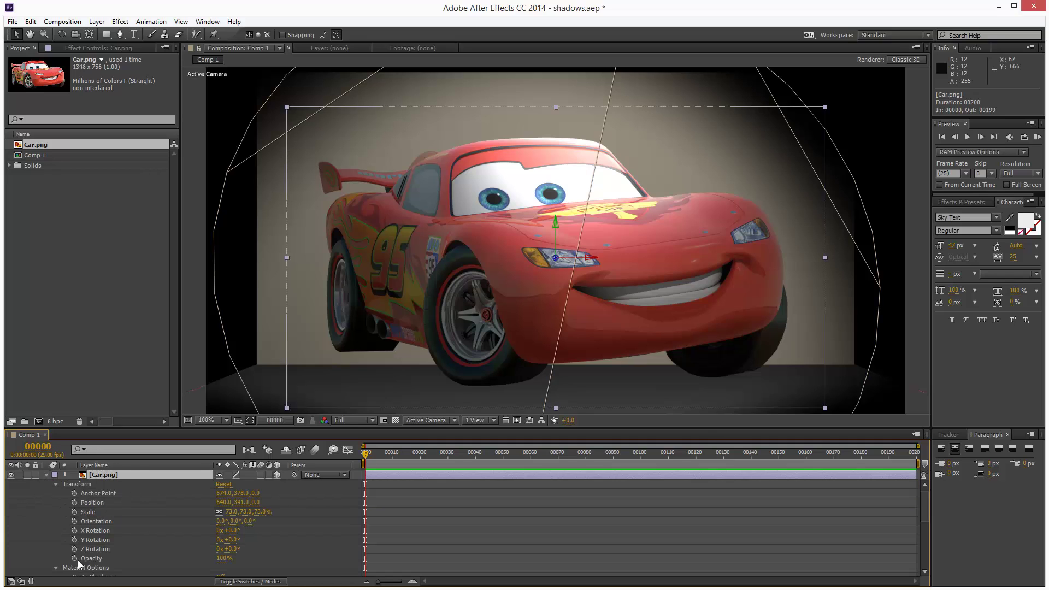
scroll(113, 523, down, 3)
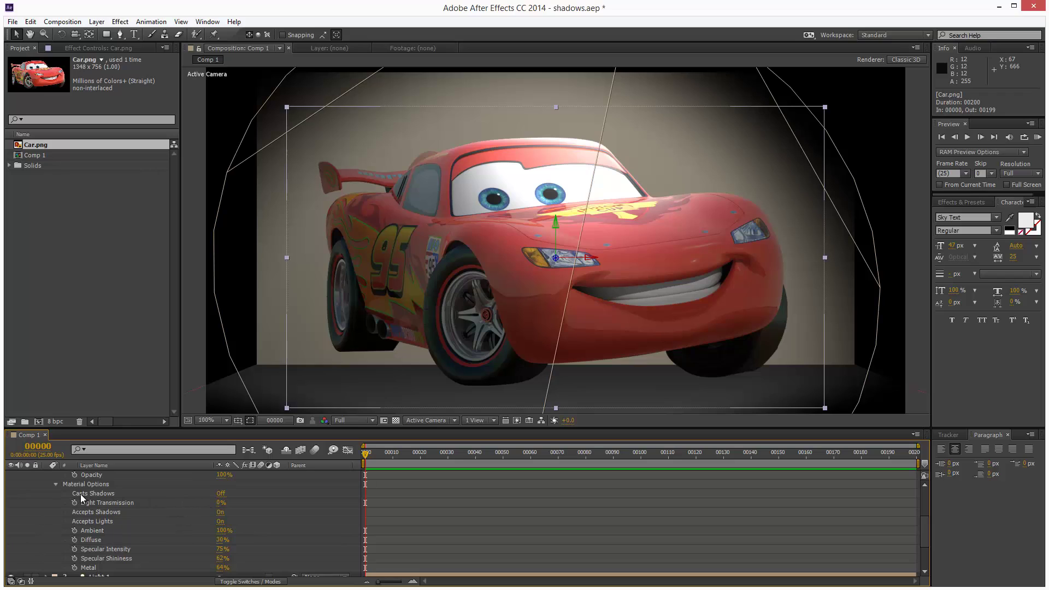
click(220, 494)
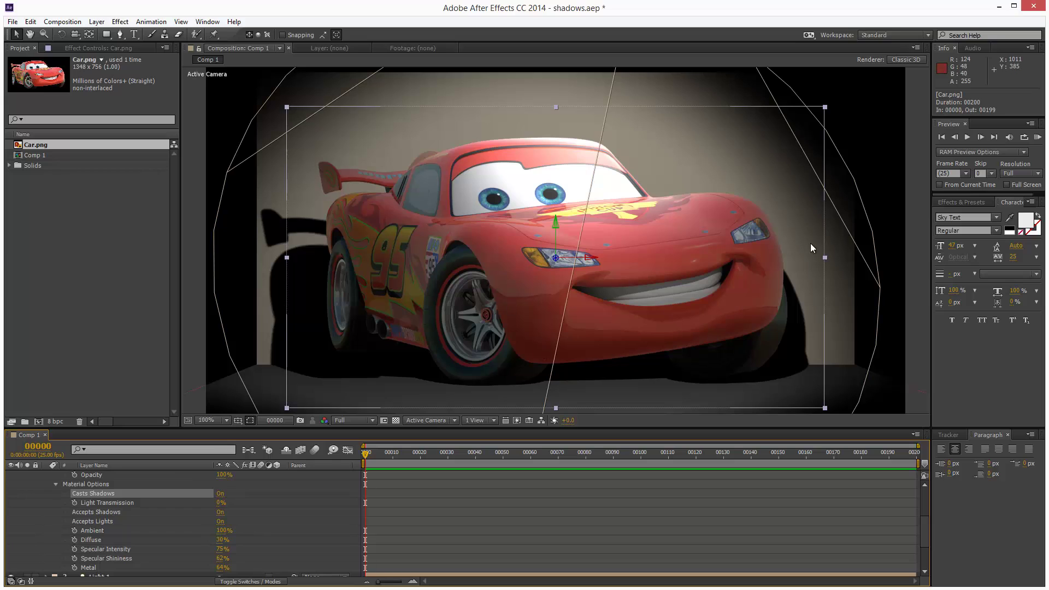
drag(920, 538, 922, 500)
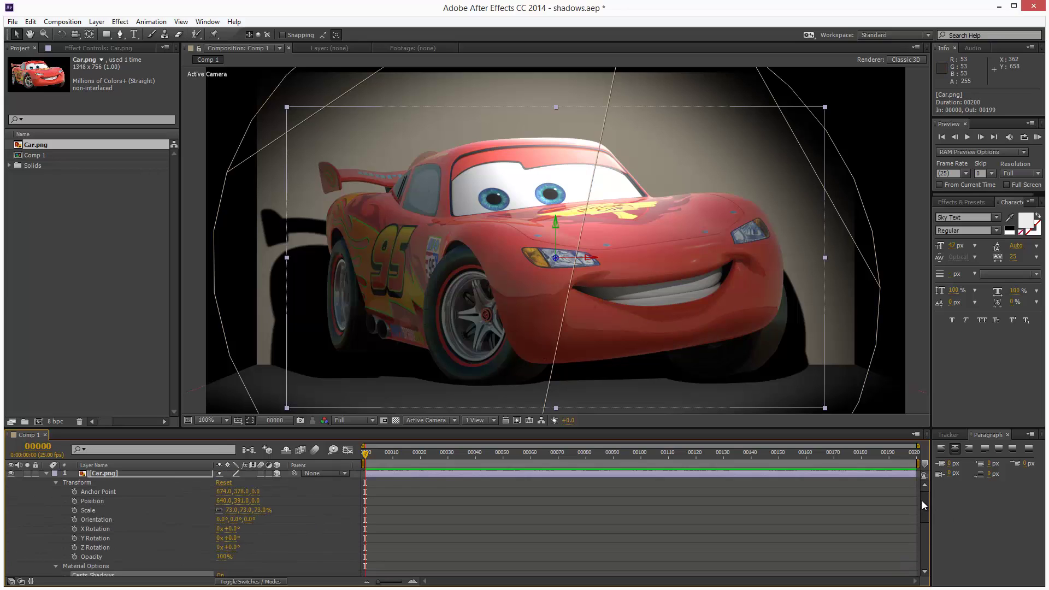
In Light 1's settings, set Shadow Darkness to 100% and Shadow Diffusion to 24 px
click(47, 474)
click(129, 484)
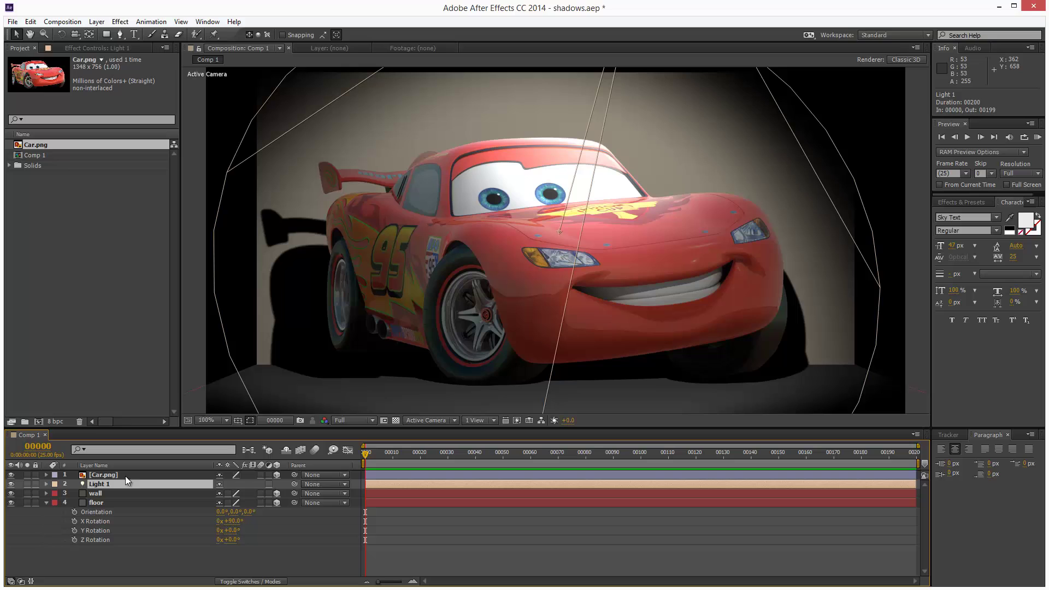
click(98, 22)
click(111, 48)
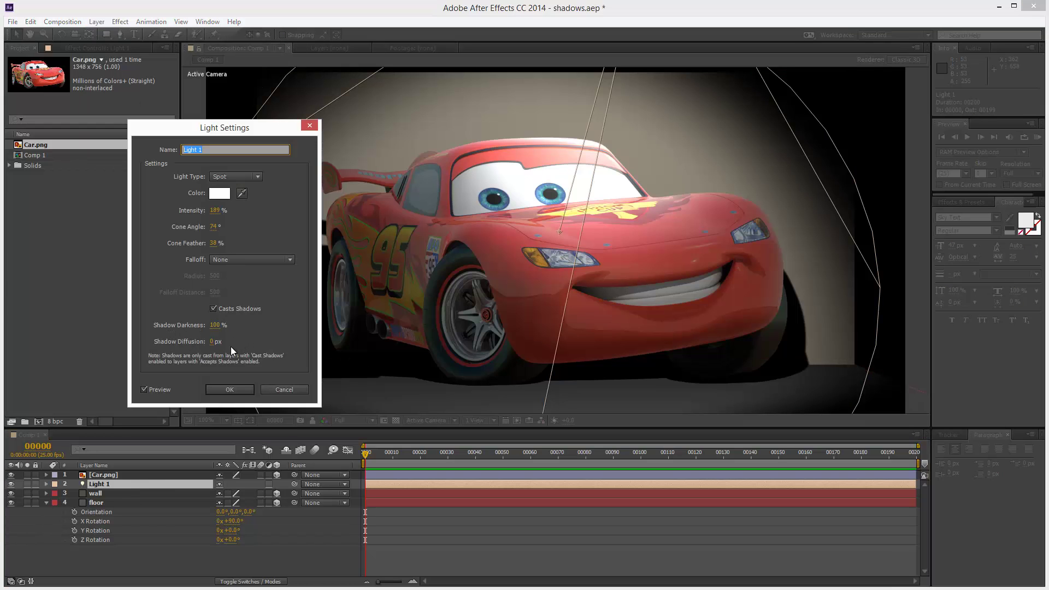
drag(189, 129, 73, 166)
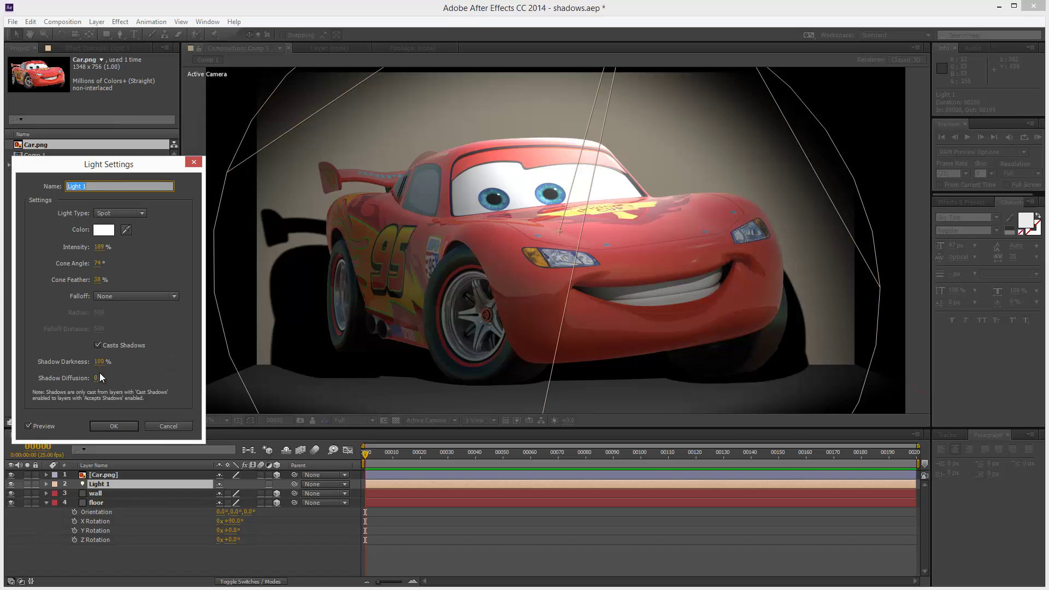
mouse_move(99, 361)
mouse_down()
mouse_move(47, 366)
mouse_move(82, 369)
mouse_up()
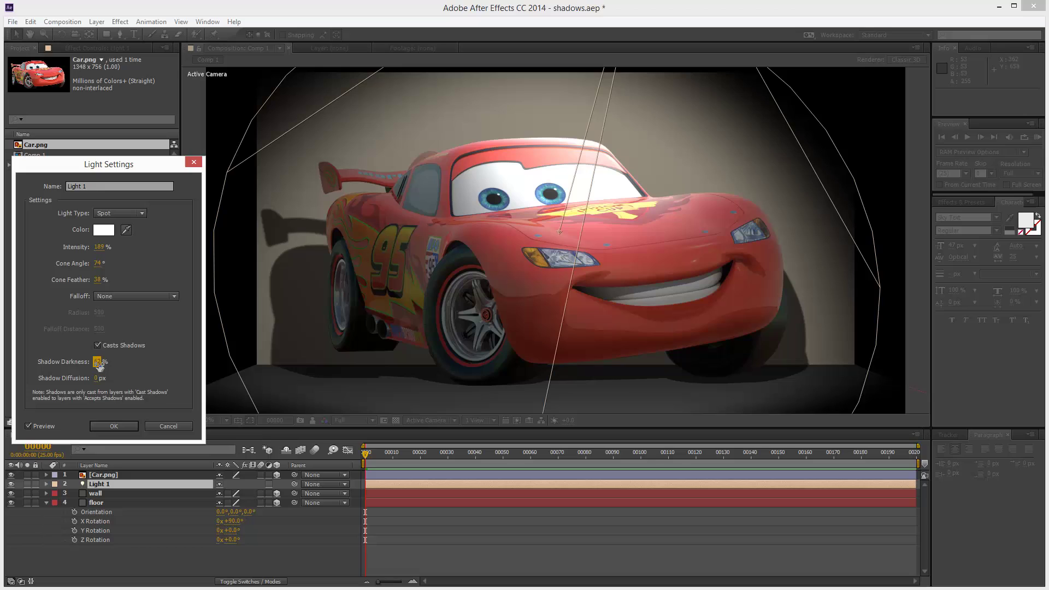
drag(100, 367, 128, 364)
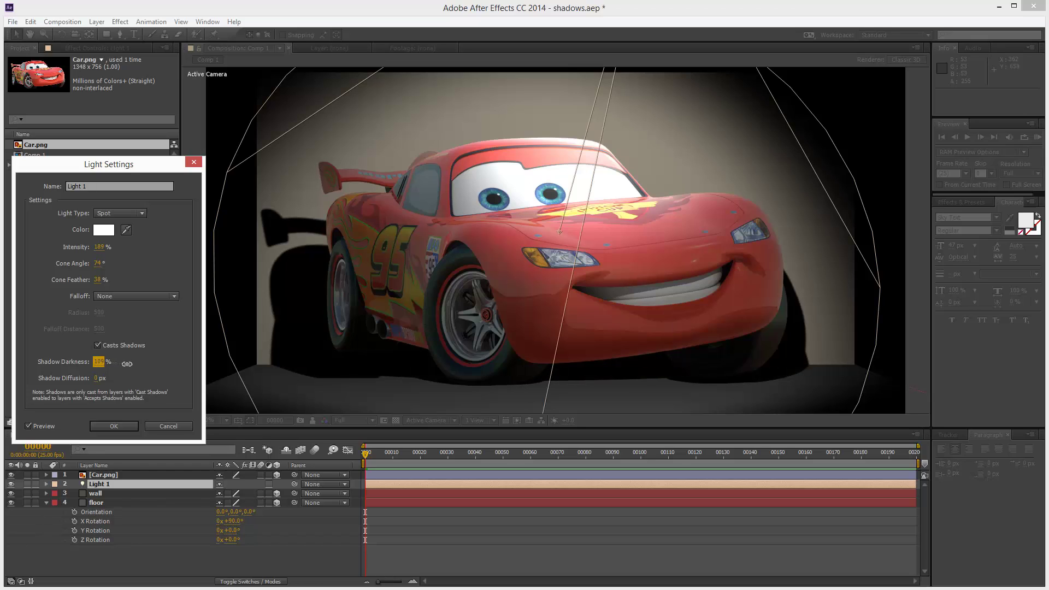
click(100, 363)
text(100)
key(Return)
drag(96, 379, 125, 381)
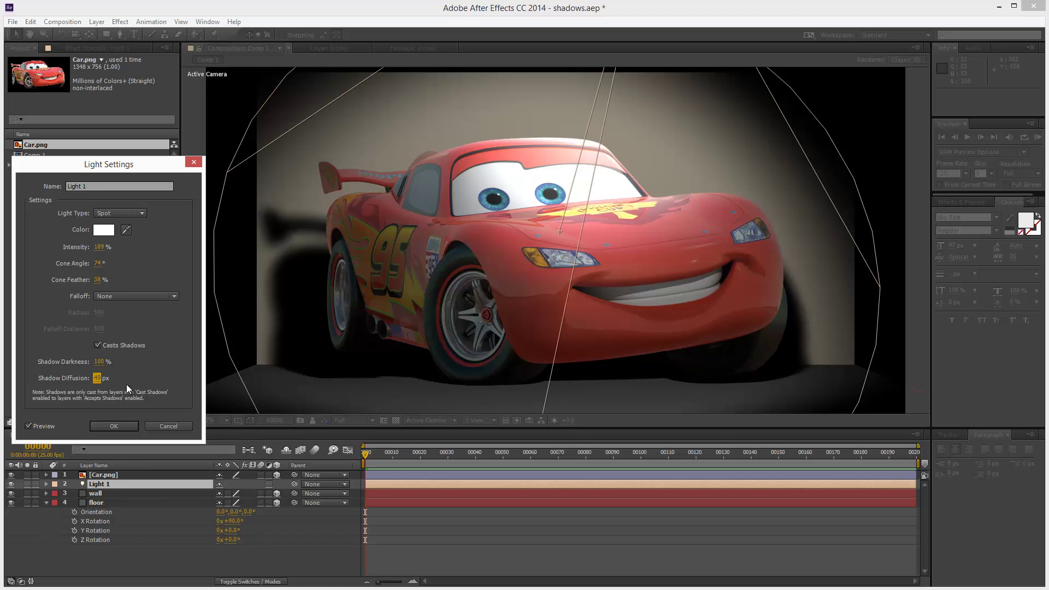